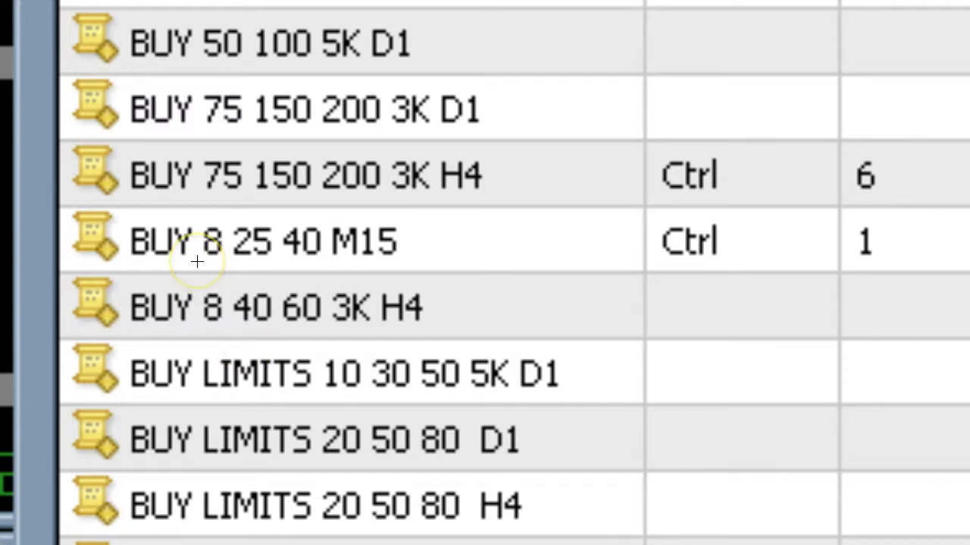
pyautogui.moveTo(196, 262); pyautogui.dragTo(221, 262)
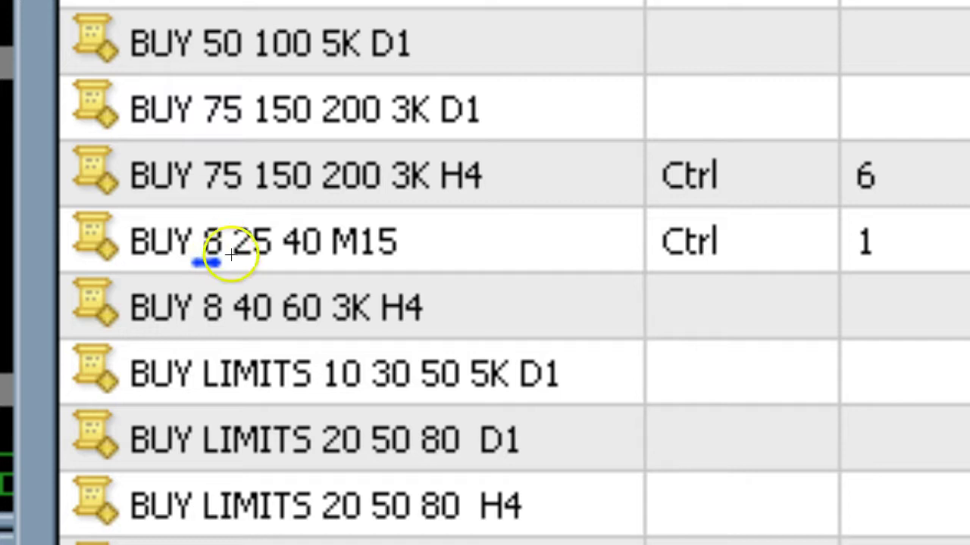
pyautogui.moveTo(241, 266); pyautogui.dragTo(278, 263)
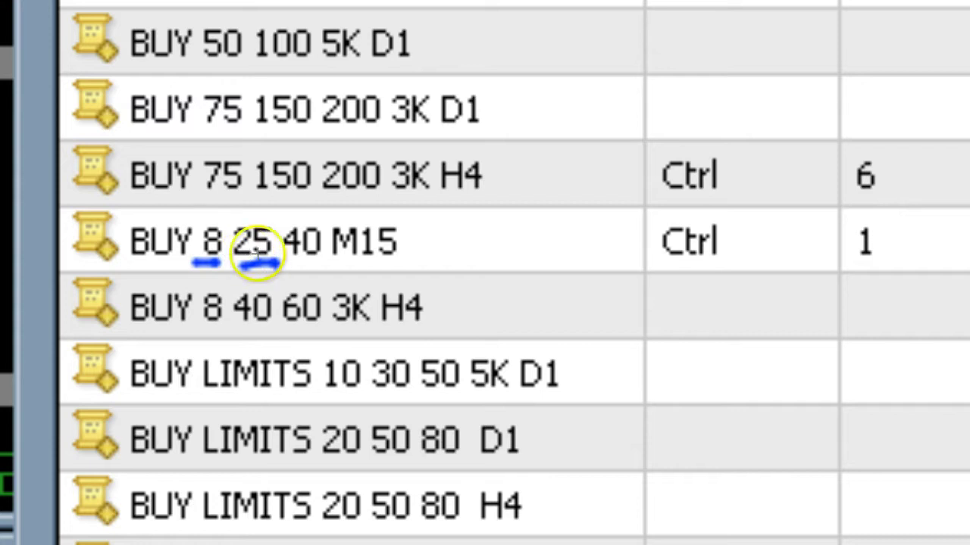
pyautogui.moveTo(300, 263); pyautogui.dragTo(404, 266)
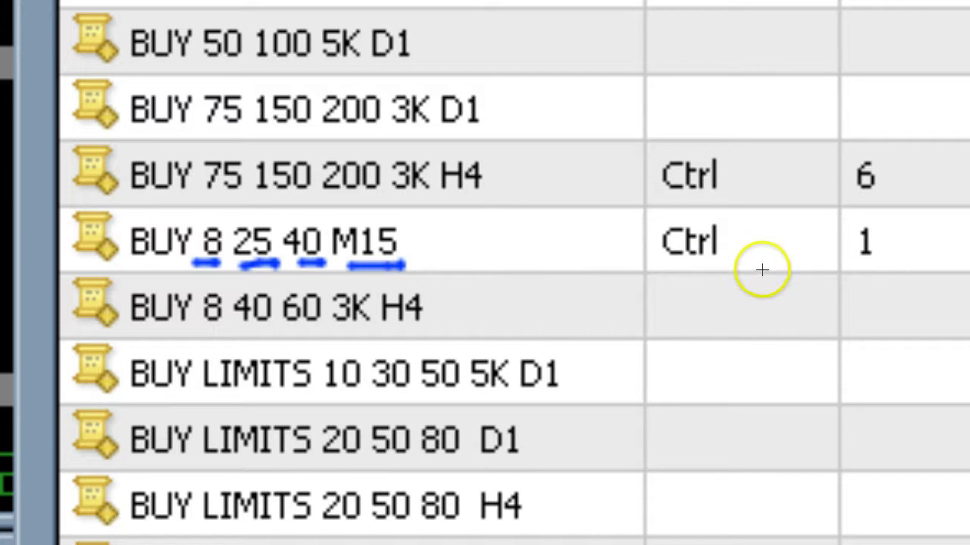
pyautogui.moveTo(853, 266)
pyautogui.mouseDown()
pyautogui.moveTo(887, 256)
pyautogui.moveTo(875, 213)
pyautogui.moveTo(843, 250)
pyautogui.moveTo(850, 269)
pyautogui.mouseUp()
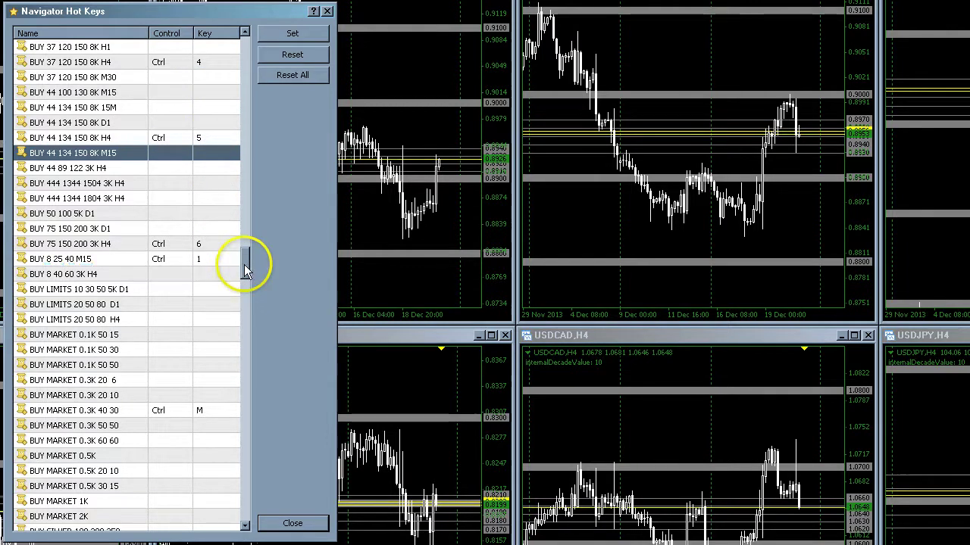
# Scroll the hot keys list to show Ctrl+2 BUY 25 65 88 3K M30 and Ctrl+3 BUY 25 50 100 1K H1.
pyautogui.moveTo(245, 269); pyautogui.dragTo(243, 211)
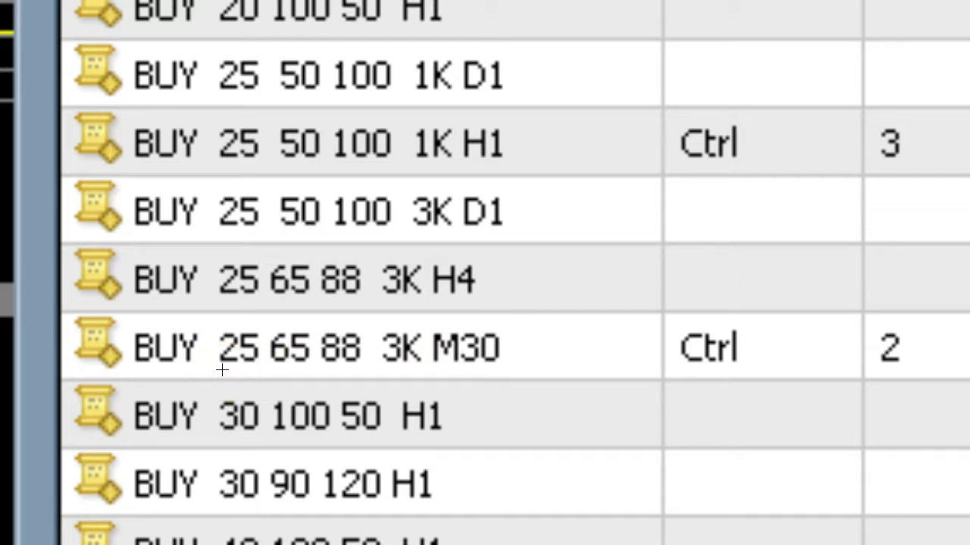
pyautogui.moveTo(222, 369); pyautogui.dragTo(258, 368)
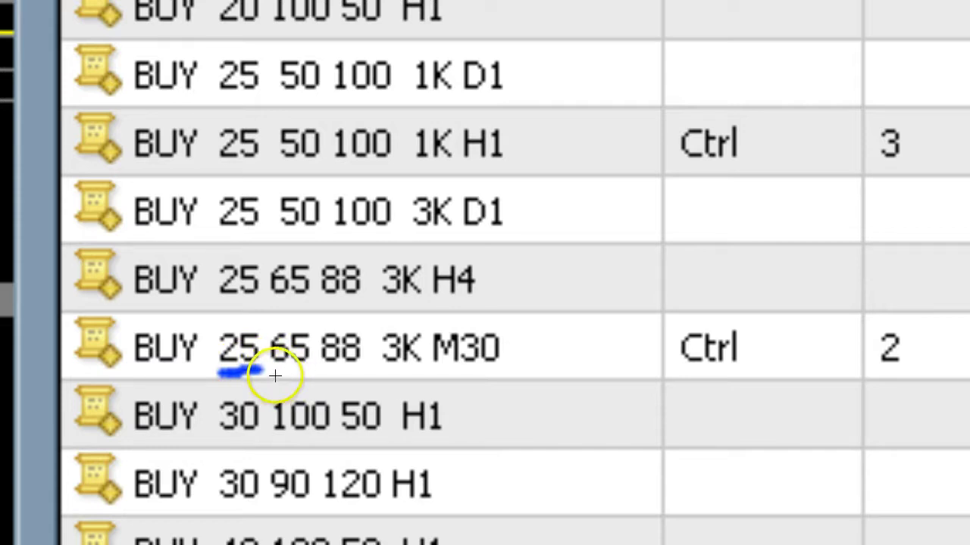
pyautogui.click(272, 373)
pyautogui.moveTo(266, 372); pyautogui.dragTo(309, 374)
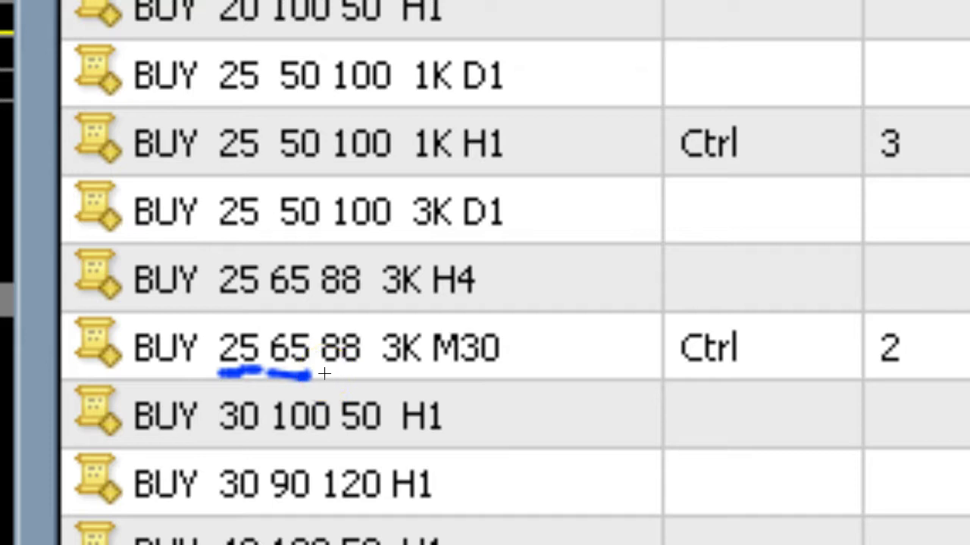
pyautogui.moveTo(322, 371); pyautogui.dragTo(413, 370)
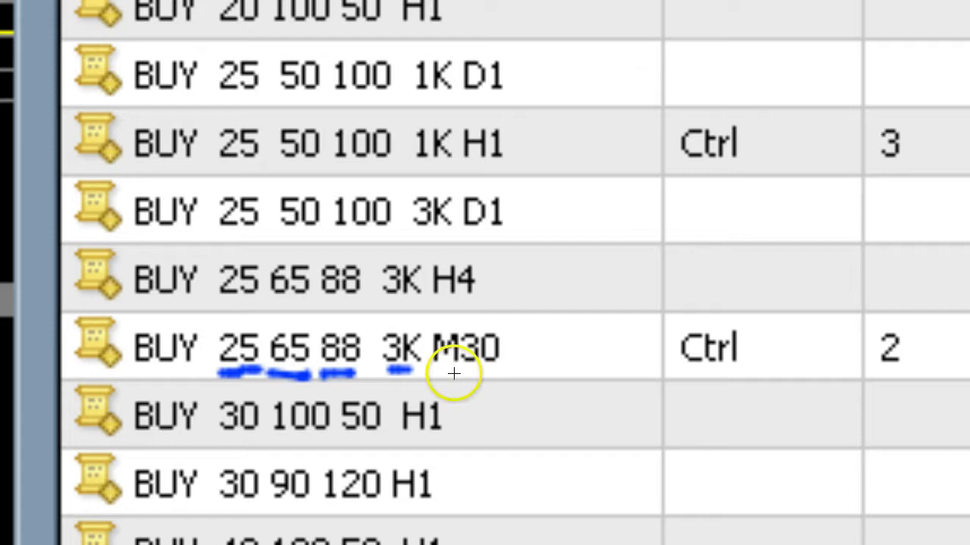
pyautogui.moveTo(442, 372); pyautogui.dragTo(512, 368)
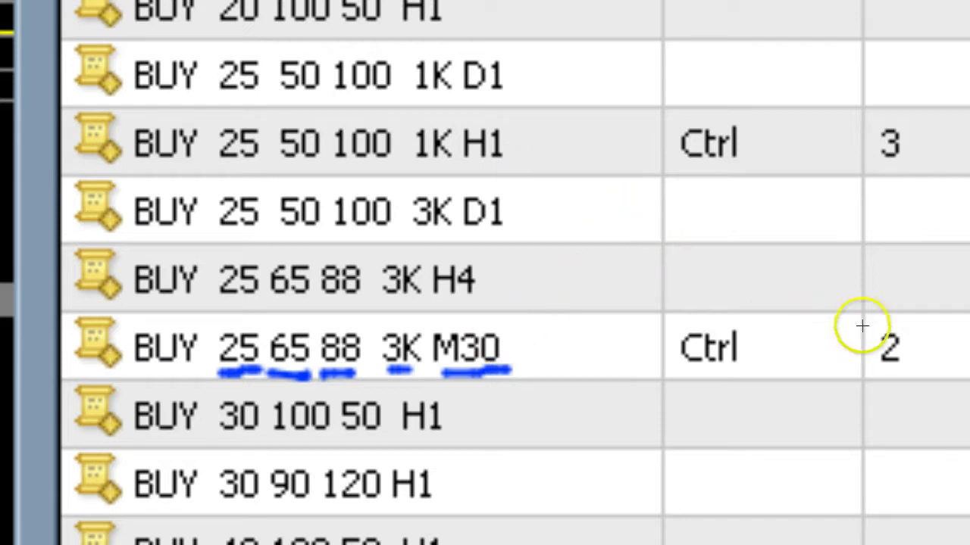
pyautogui.moveTo(864, 334); pyautogui.dragTo(841, 341)
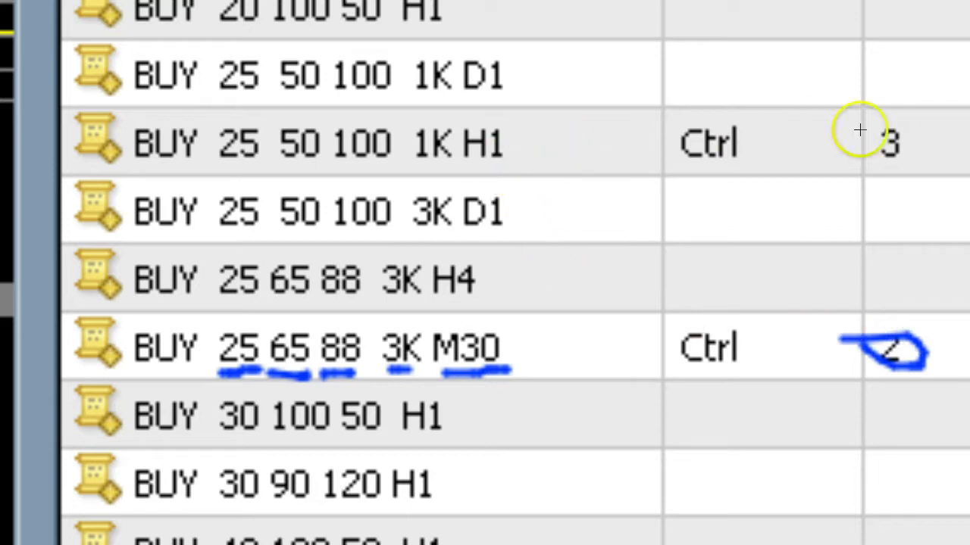
pyautogui.moveTo(866, 169); pyautogui.dragTo(919, 169)
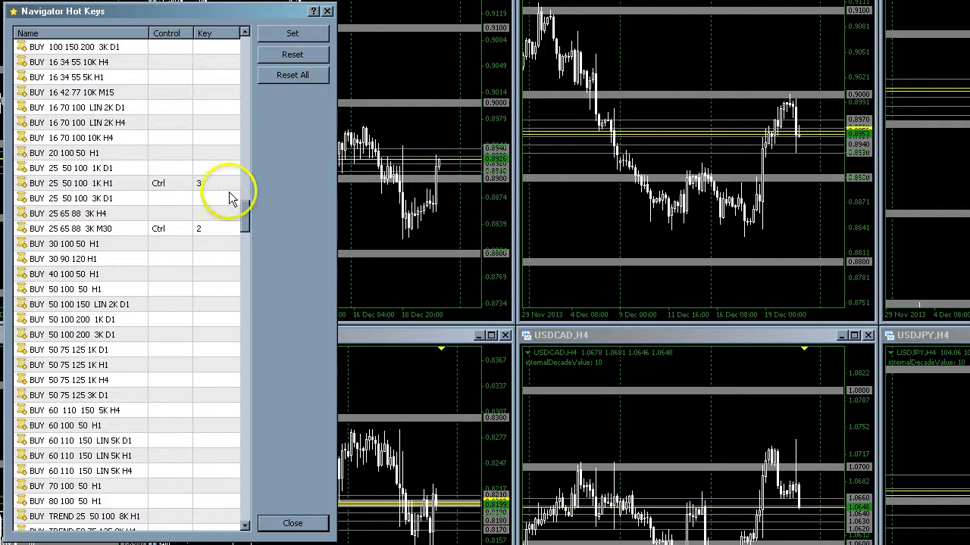
# Scroll the hot keys list down to the Ctrl+4 BUY 37 120 150 8K H4 script.
pyautogui.moveTo(243, 215)
pyautogui.mouseDown()
pyautogui.moveTo(245, 190)
pyautogui.moveTo(260, 249)
pyautogui.mouseUp()
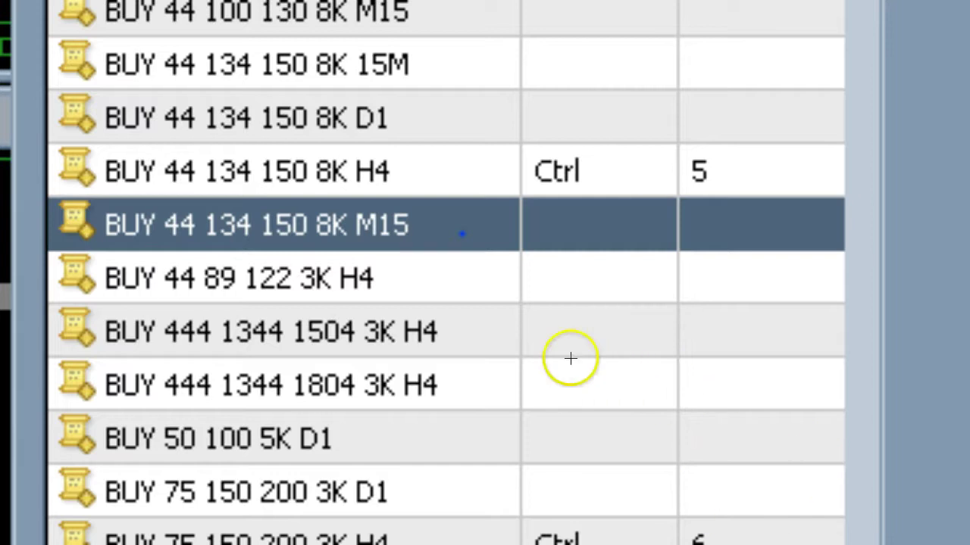
# Underline H4 on the Ctrl+6 BUY 75 150 200 3K H4 row and D1 on BUY LIMITS 10 30 50 5K D1.
pyautogui.click(494, 321)
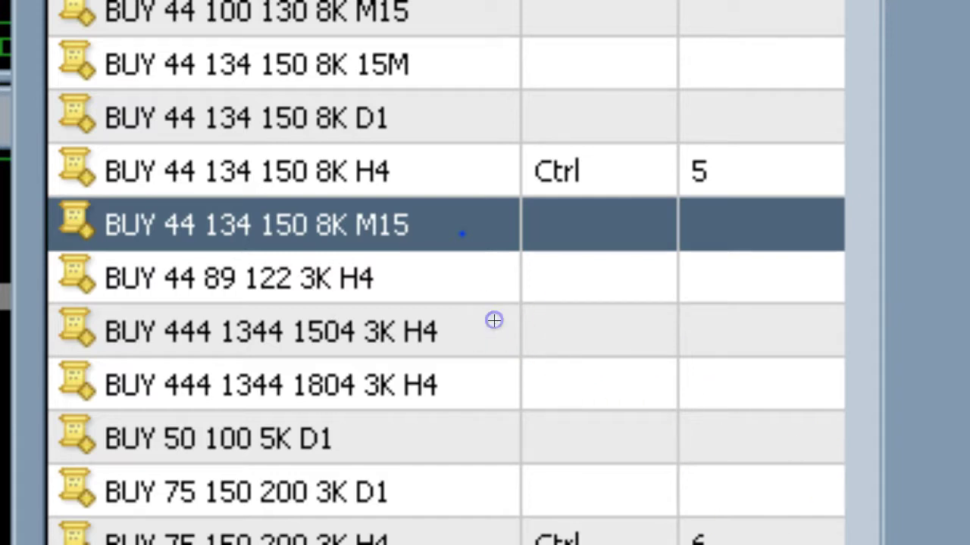
pyautogui.click(477, 311)
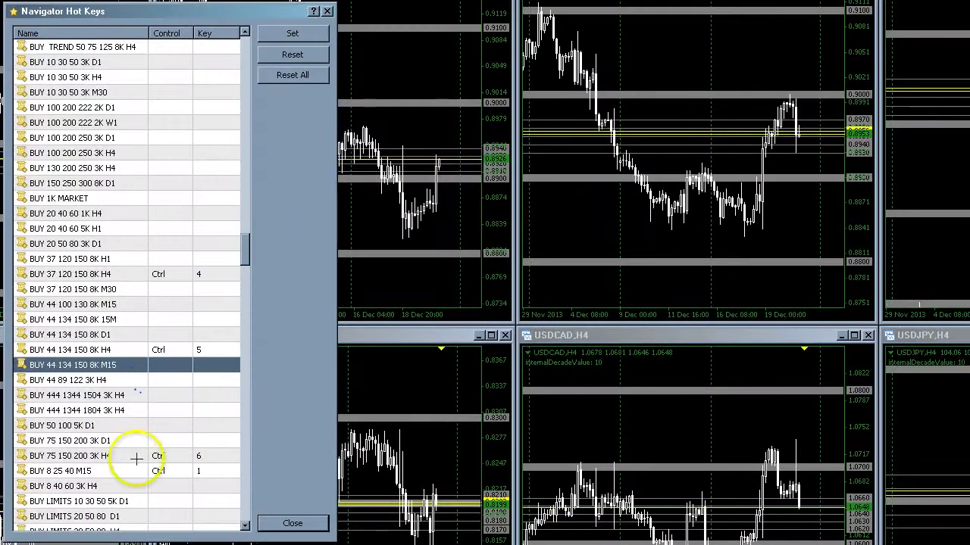
pyautogui.click(117, 464)
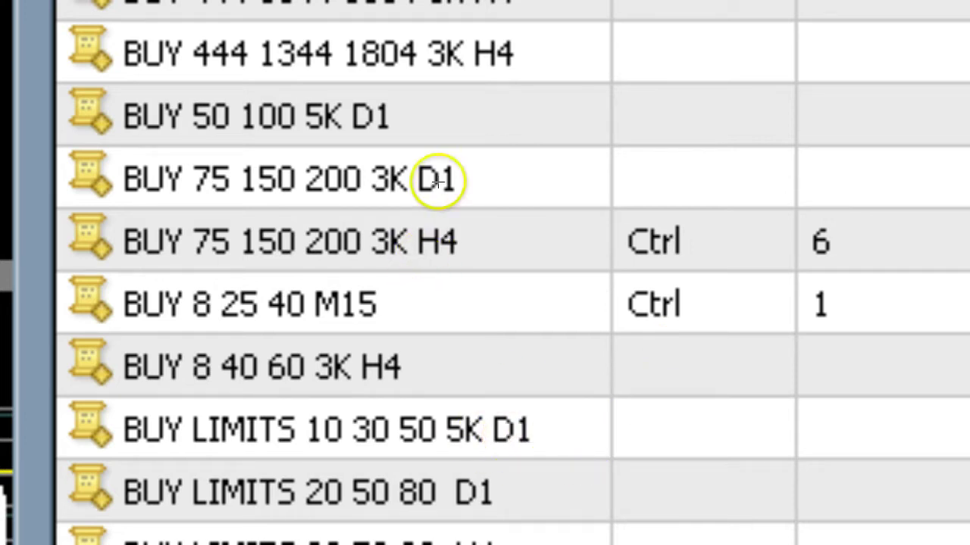
pyautogui.moveTo(413, 258); pyautogui.dragTo(455, 255)
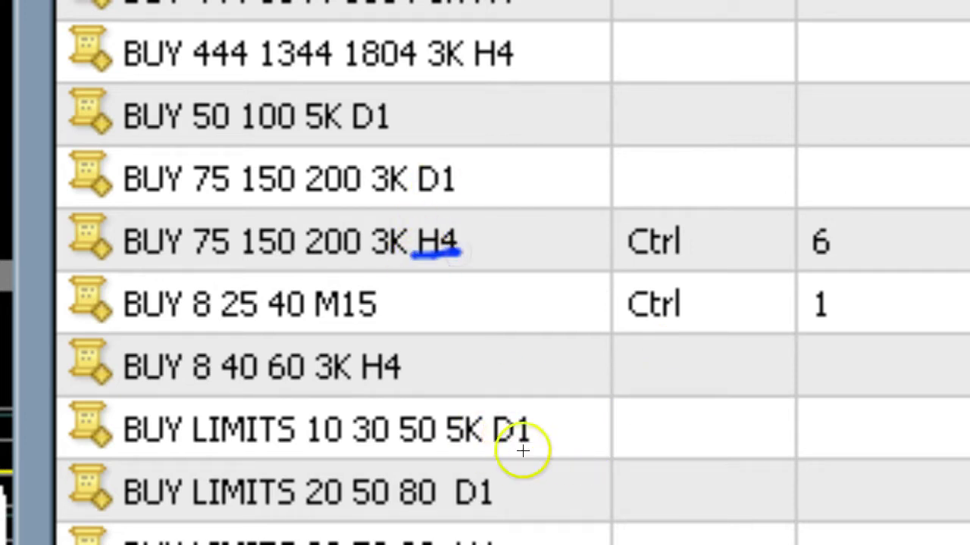
pyautogui.moveTo(492, 446); pyautogui.dragTo(547, 450)
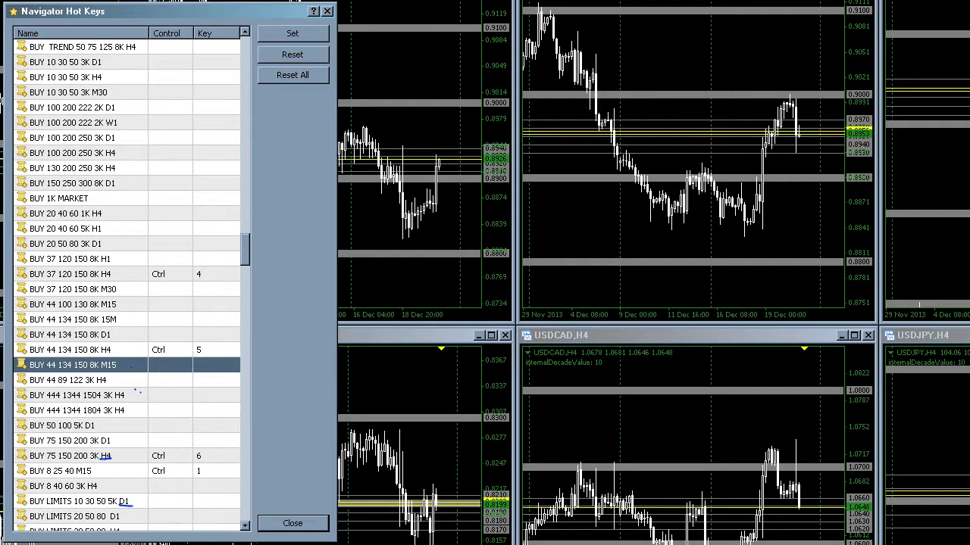
# Scroll down to the BUY MARKET scripts and select BUY MARKET 0.3K 40 30, bound to Ctrl+M.
pyautogui.click(174, 465)
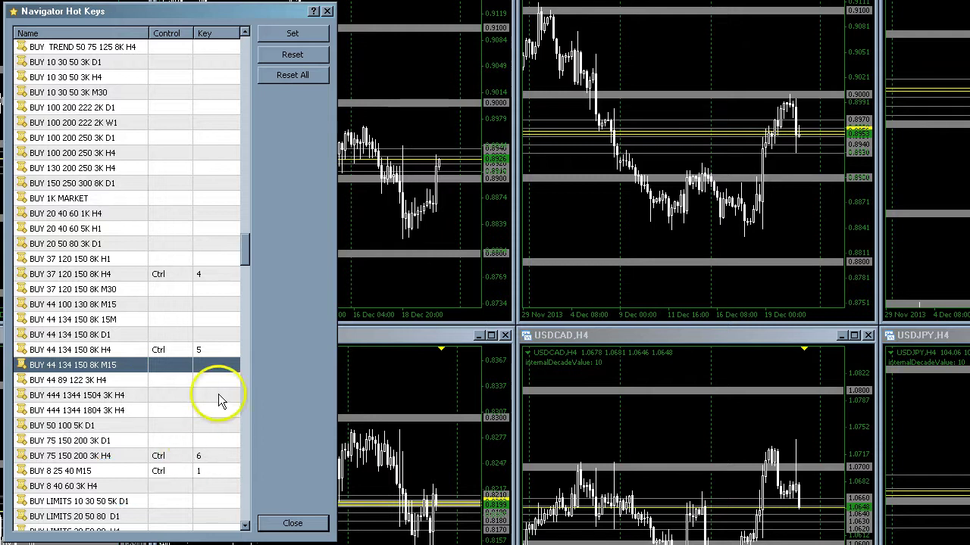
pyautogui.click(246, 256)
pyautogui.moveTo(246, 256); pyautogui.dragTo(246, 271)
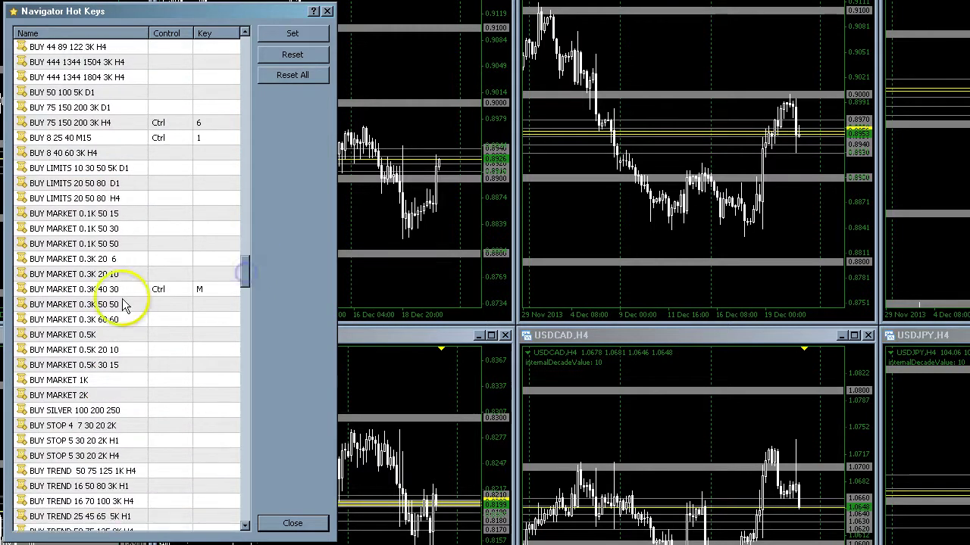
pyautogui.click(98, 293)
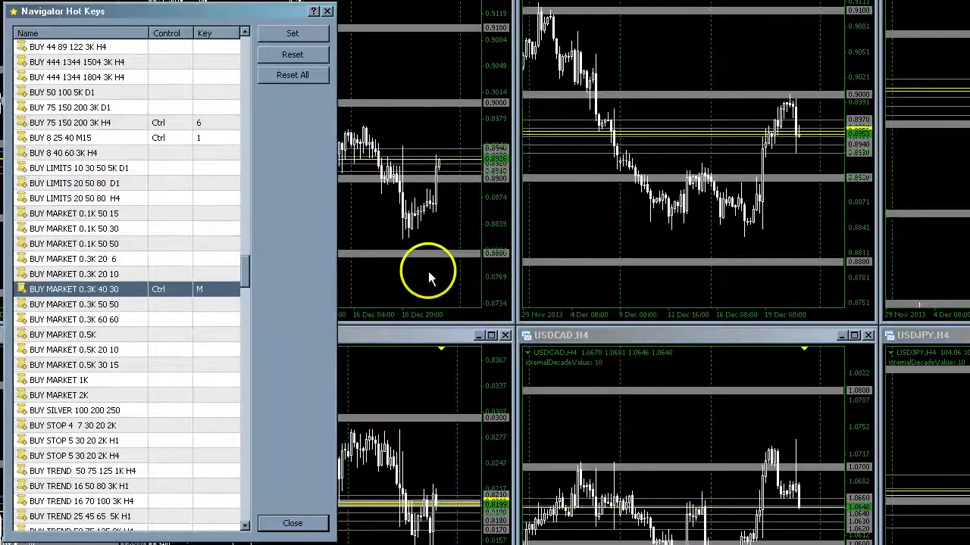
# Scroll the hot keys list down to the CloseAllProfit script bound to Ctrl+P.
pyautogui.click(245, 438)
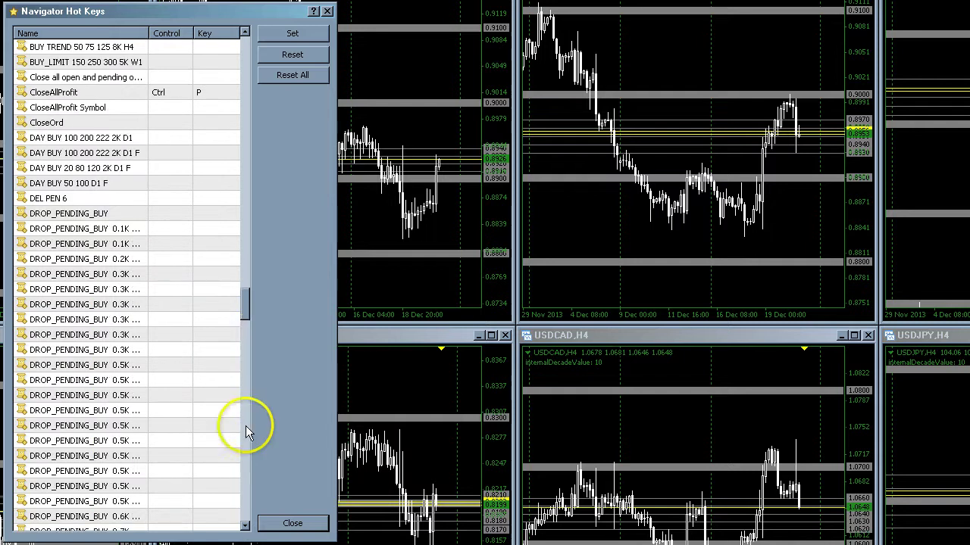
pyautogui.moveTo(246, 307); pyautogui.dragTo(245, 295)
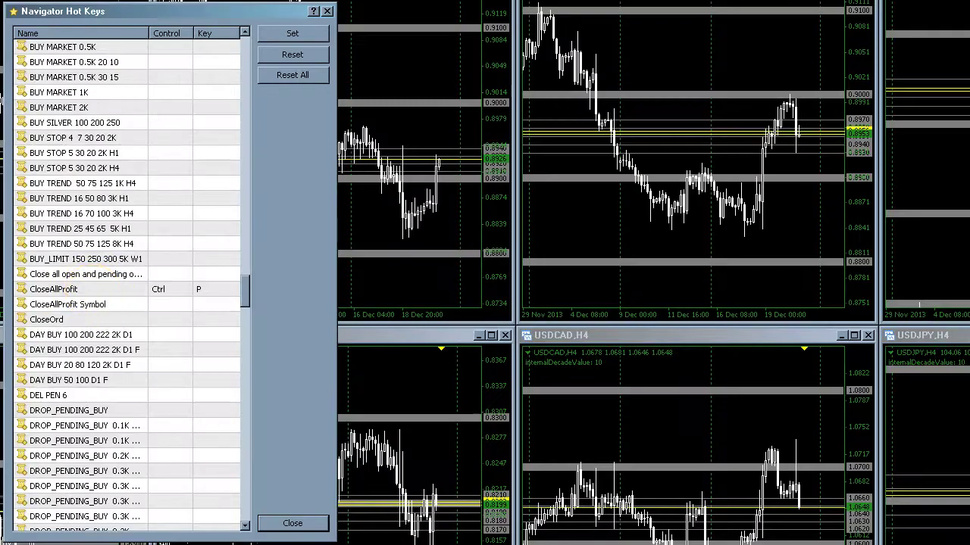
pyautogui.click(155, 303)
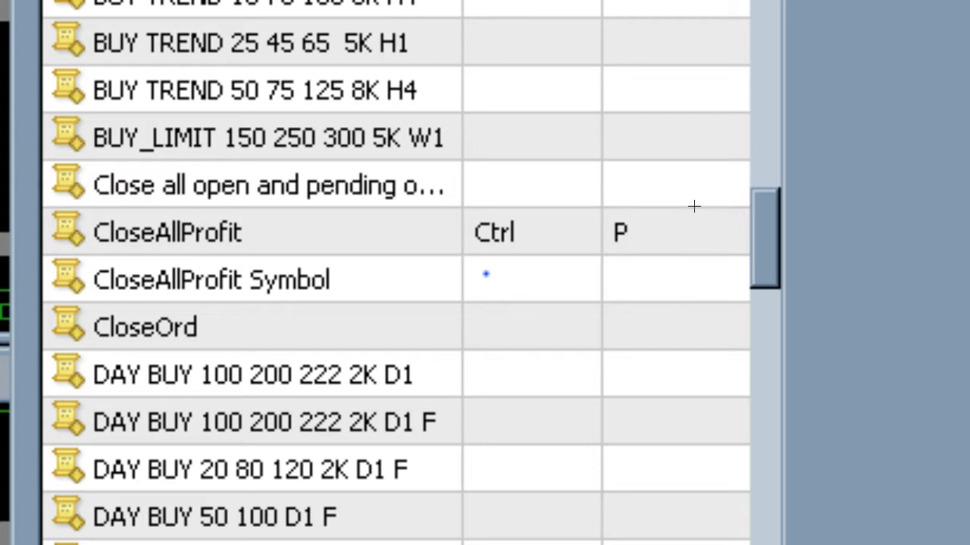
pyautogui.click(723, 240)
pyautogui.click(717, 257)
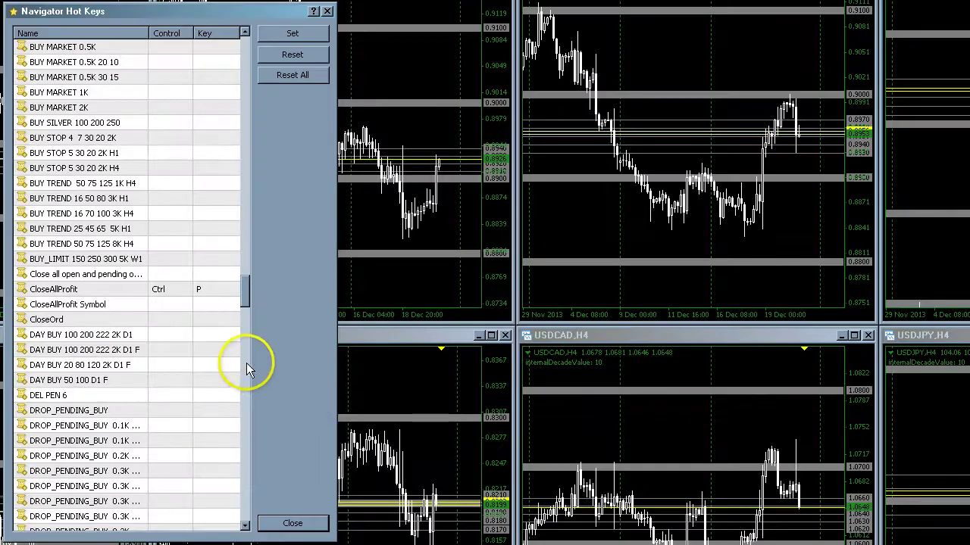
# Scroll past the DROP_PENDING_SELL entries to Delete All Objects (Ctrl+Z) and the GOLD scripts.
pyautogui.click(247, 293)
pyautogui.moveTo(247, 293)
pyautogui.mouseDown()
pyautogui.moveTo(242, 80)
pyautogui.moveTo(244, 249)
pyautogui.moveTo(232, 287)
pyautogui.moveTo(245, 389)
pyautogui.mouseUp()
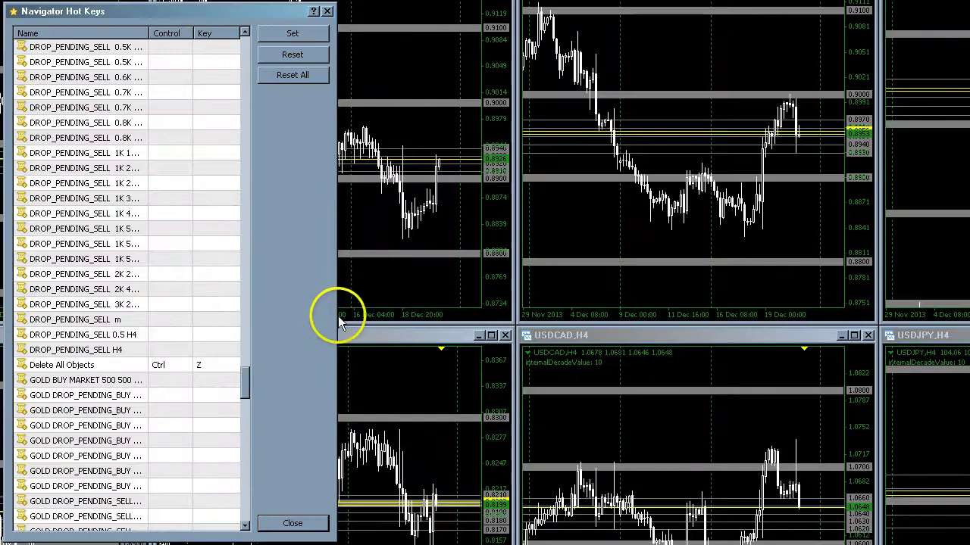
# Widen the hot keys dialog to reveal the full GOLD DROP_PENDING script names.
pyautogui.moveTo(337, 311); pyautogui.dragTo(561, 312)
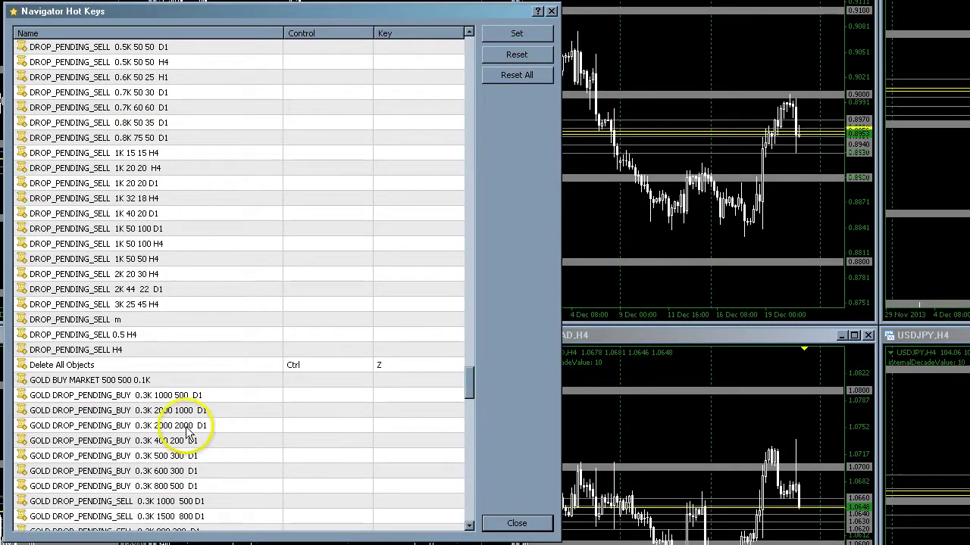